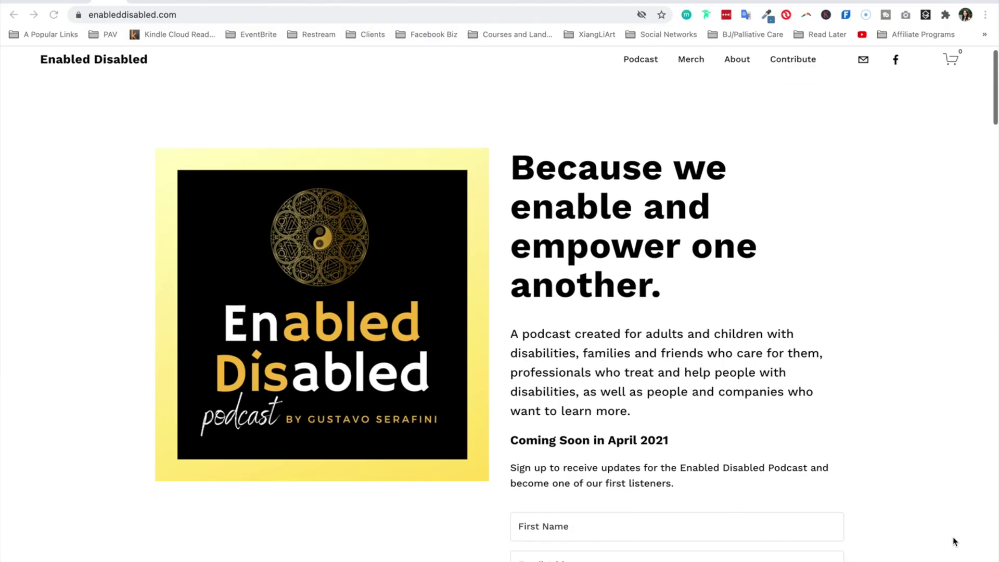
Look through the Enabled Disabled podcast home page, including its Meet Our Guests section.
{"action": "scroll", "coordinate": [956, 541], "scroll_direction": "down", "scroll_amount": 8}
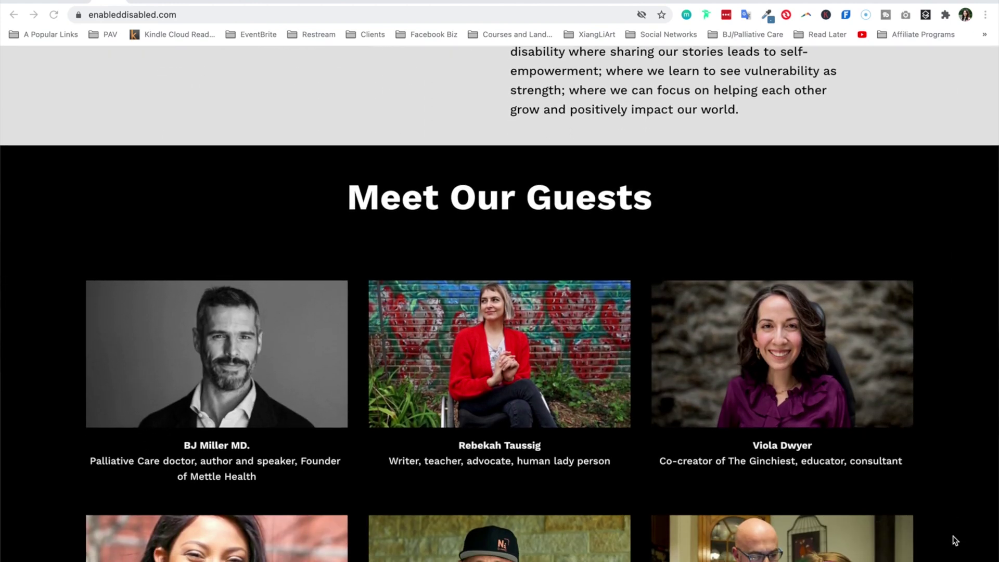
{"action": "scroll", "coordinate": [956, 542], "scroll_direction": "down", "scroll_amount": 7}
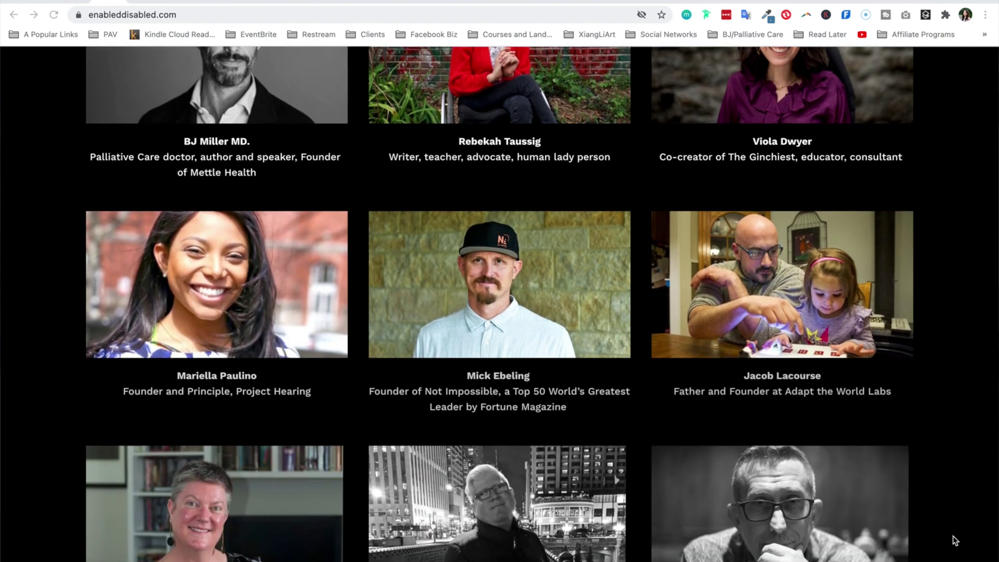
{"action": "scroll", "coordinate": [956, 544], "scroll_direction": "down", "scroll_amount": 9}
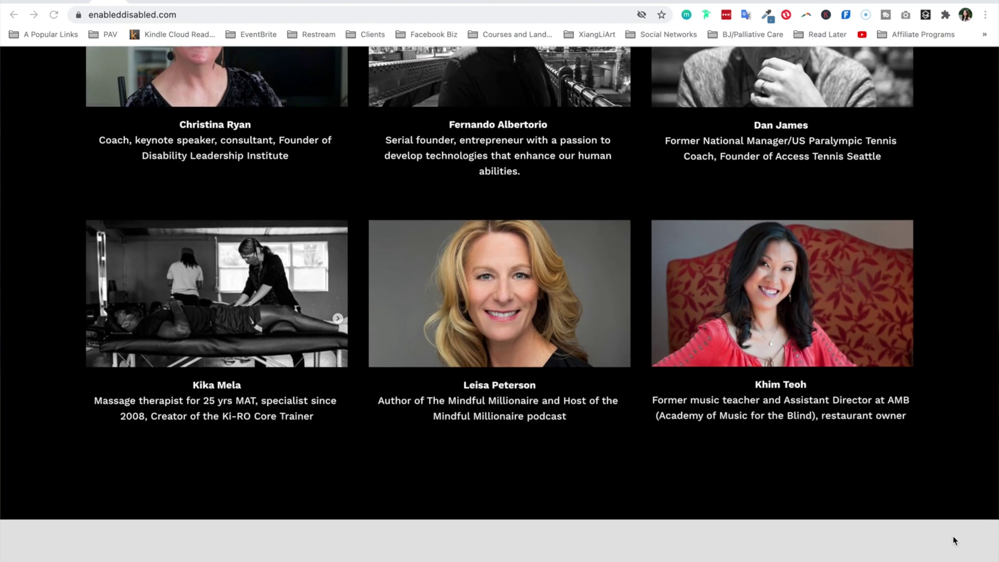
{"action": "scroll", "coordinate": [955, 541], "scroll_direction": "down", "scroll_amount": 8}
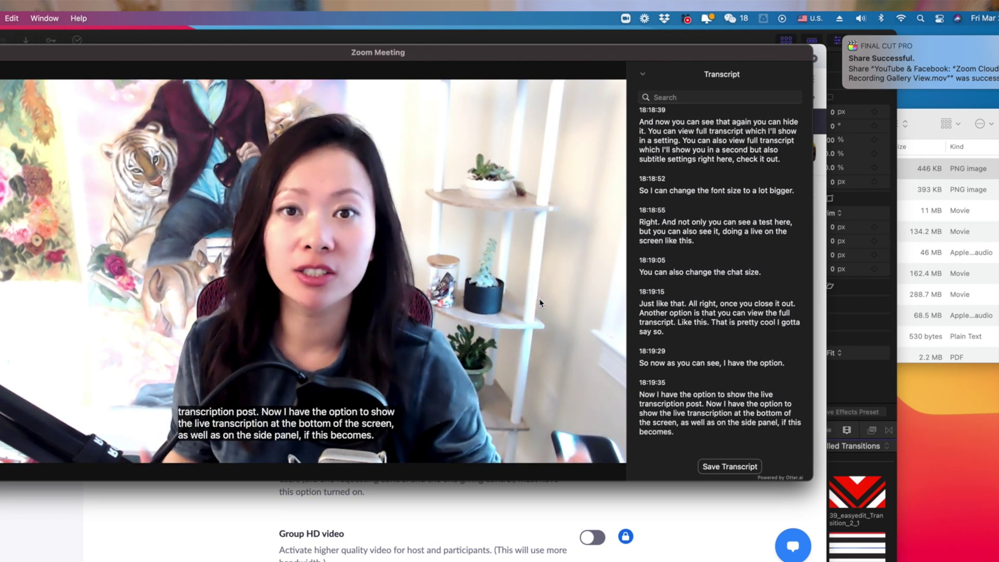
Sign in to the Zoom web portal and open the account-level meeting settings.
{"action": "mouse_move", "coordinate": [683, 58]}
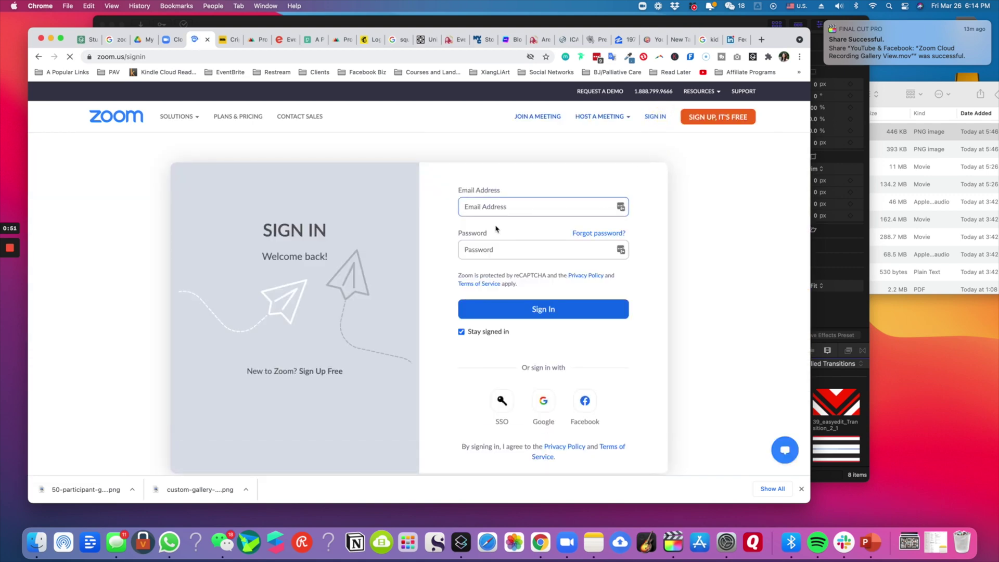
{"action": "left_click", "coordinate": [542, 304]}
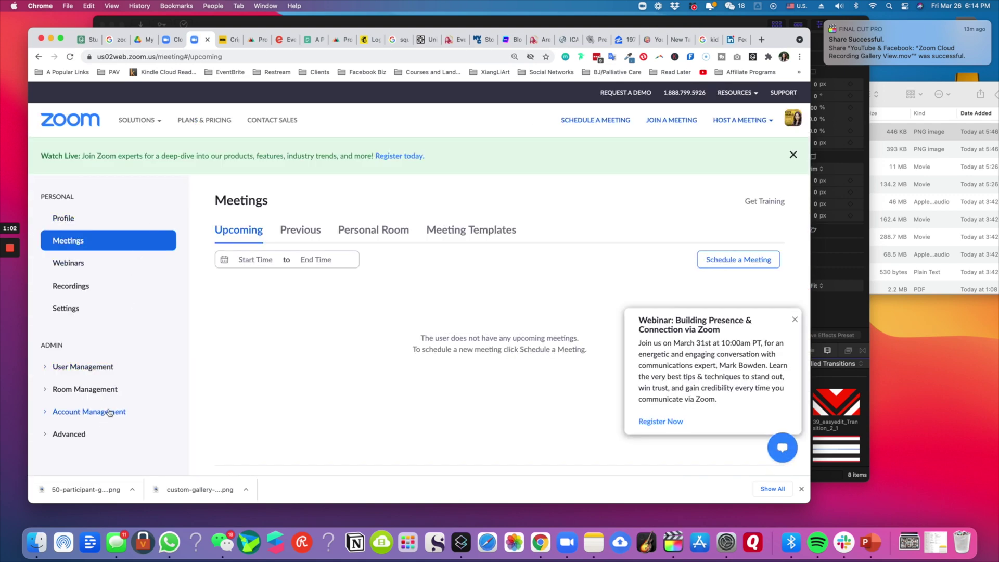
{"action": "left_click", "coordinate": [109, 413]}
{"action": "scroll", "coordinate": [112, 411], "scroll_direction": "down", "scroll_amount": 3}
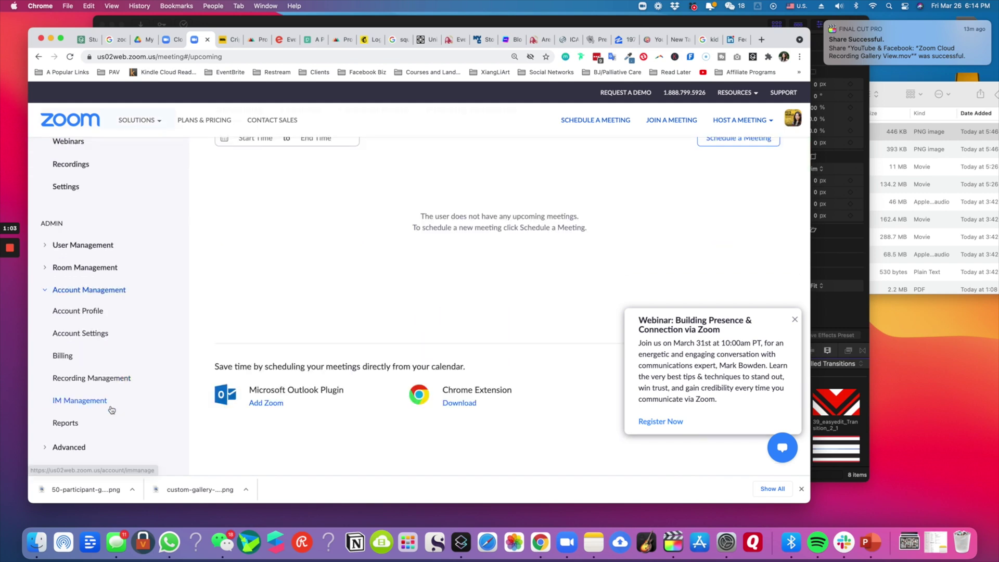
{"action": "left_click", "coordinate": [87, 334]}
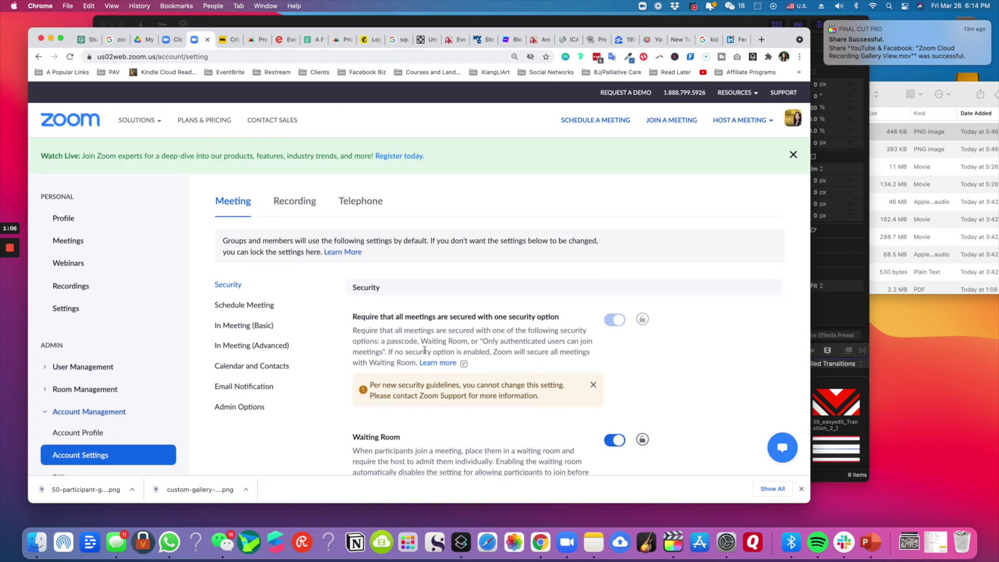
Find "caption" on the account settings page and turn on Closed captioning.
{"action": "scroll", "coordinate": [485, 366], "scroll_direction": "down", "scroll_amount": 2}
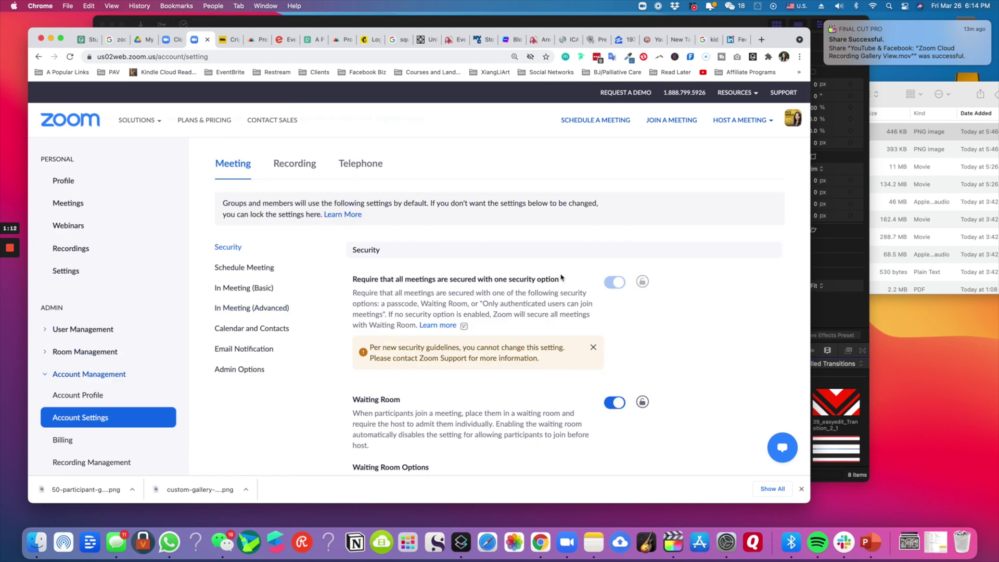
{"action": "key", "text": "super+f"}
{"action": "type", "text": "caption"}
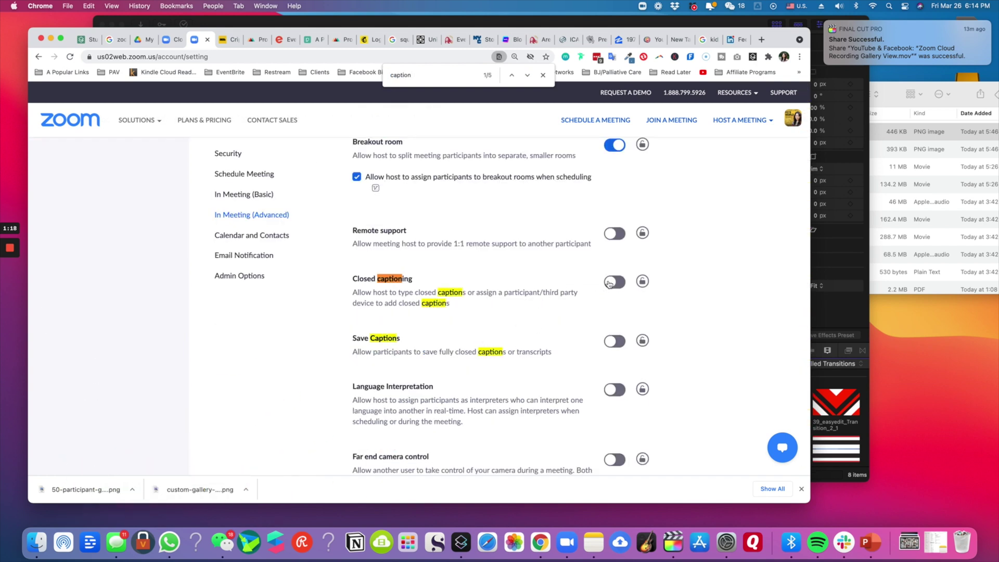
{"action": "left_click", "coordinate": [609, 282]}
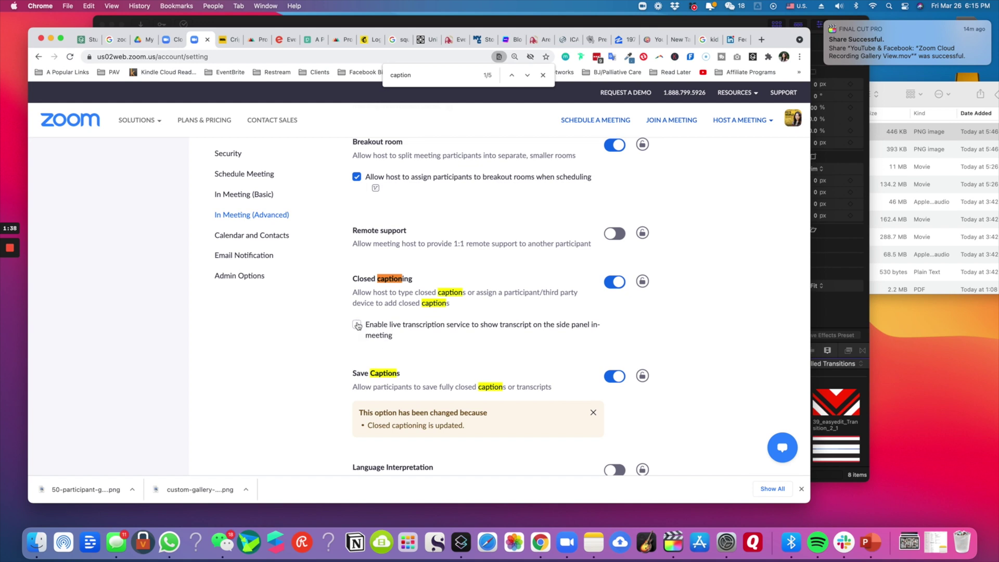
Enable the live transcription service that shows the transcript on the side panel in-meeting, and save the change.
{"action": "left_click", "coordinate": [357, 325]}
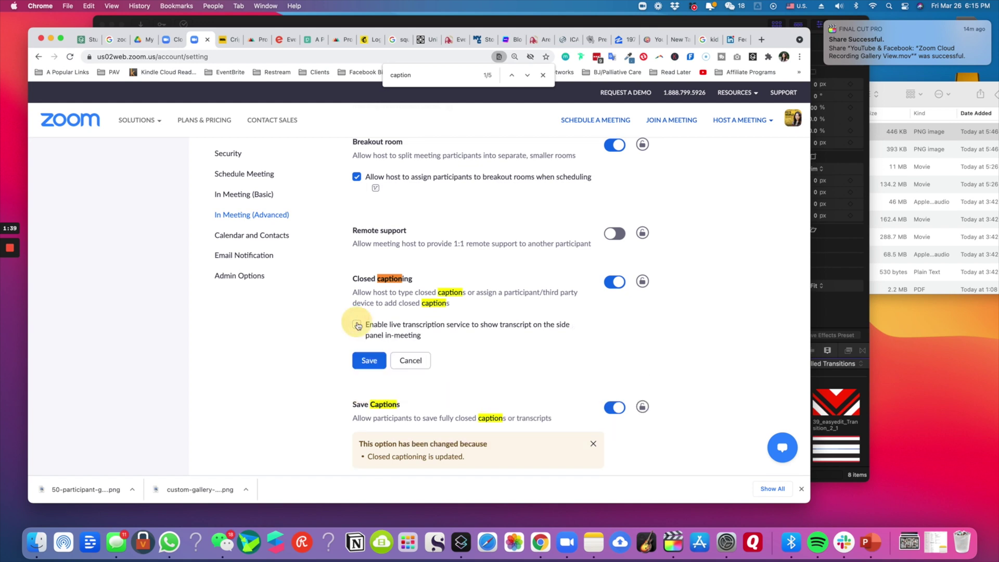
{"action": "left_click", "coordinate": [369, 360]}
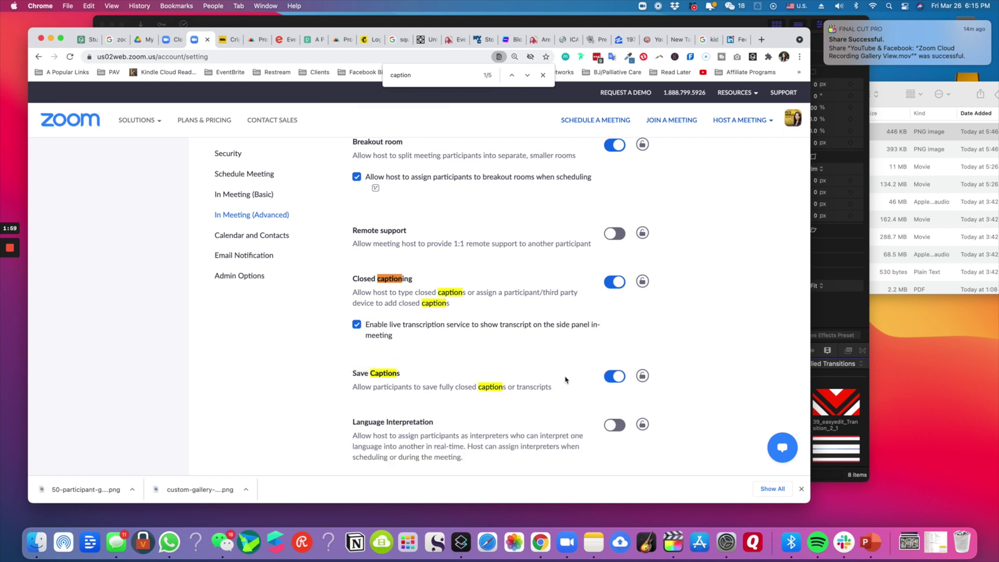
{"action": "scroll", "coordinate": [570, 394], "scroll_direction": "down", "scroll_amount": 2}
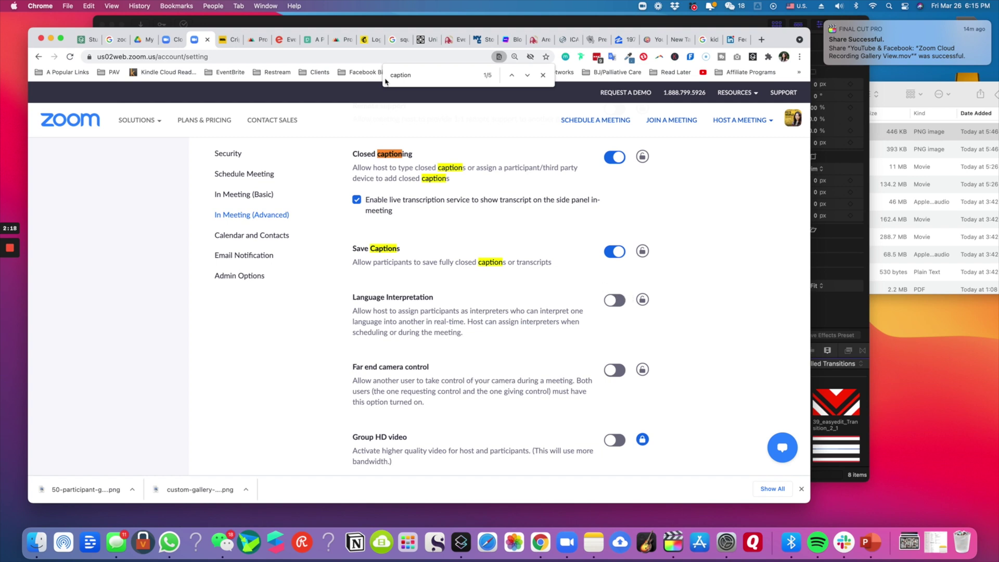
Start a new meeting in the Zoom desktop app and enable auto-transcription for its live transcript.
{"action": "left_click", "coordinate": [567, 542]}
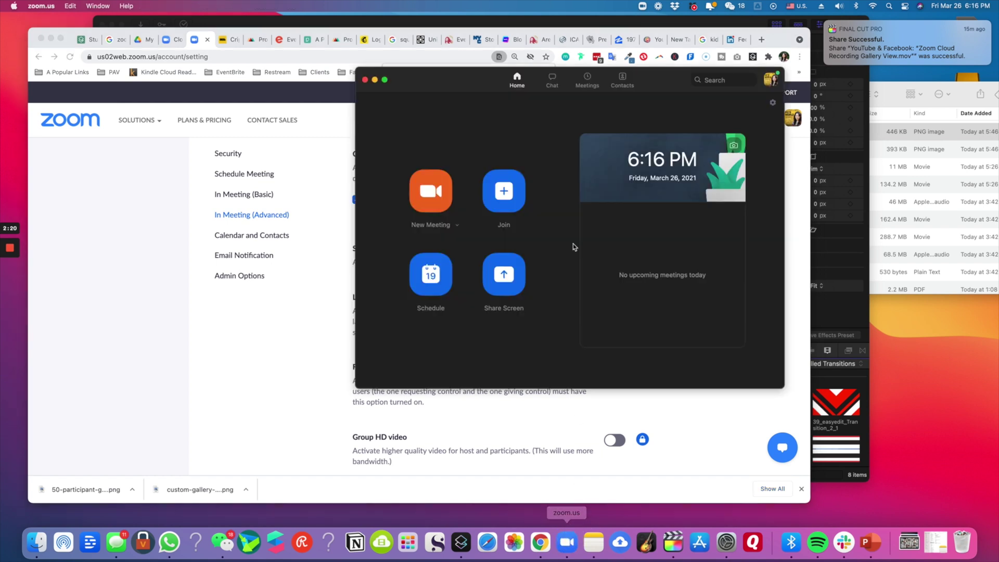
{"action": "left_click", "coordinate": [430, 193]}
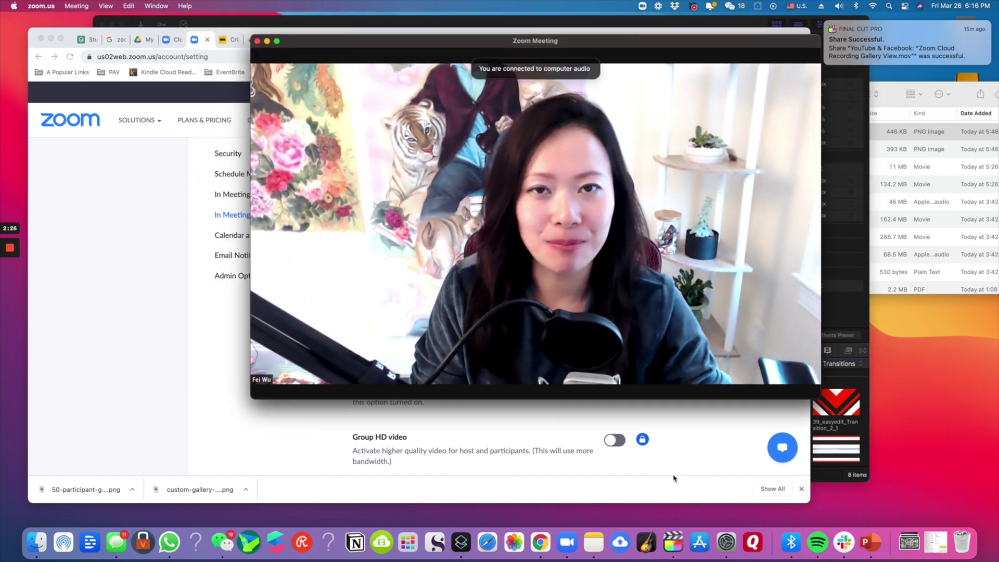
{"action": "mouse_move", "coordinate": [614, 393]}
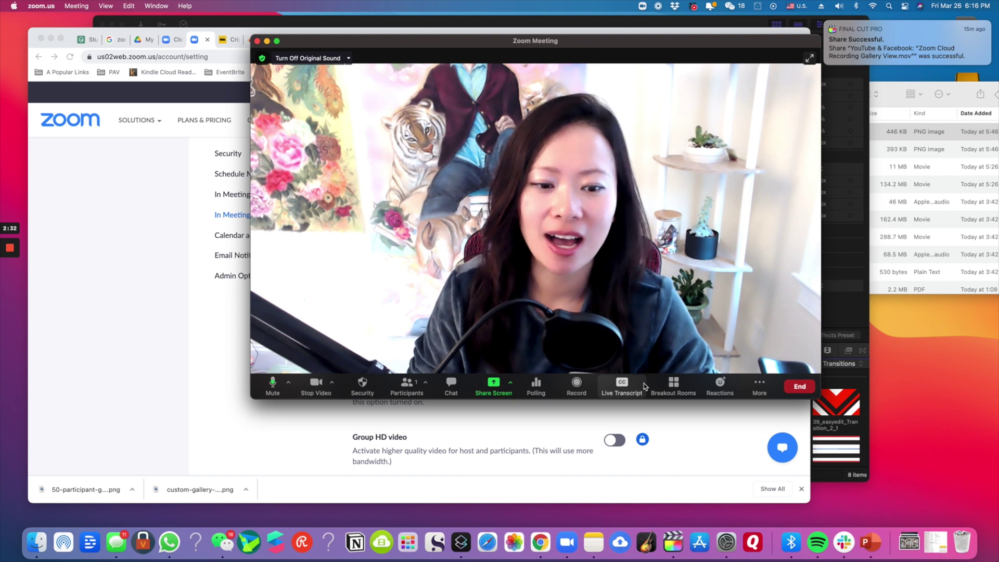
{"action": "left_click", "coordinate": [638, 387]}
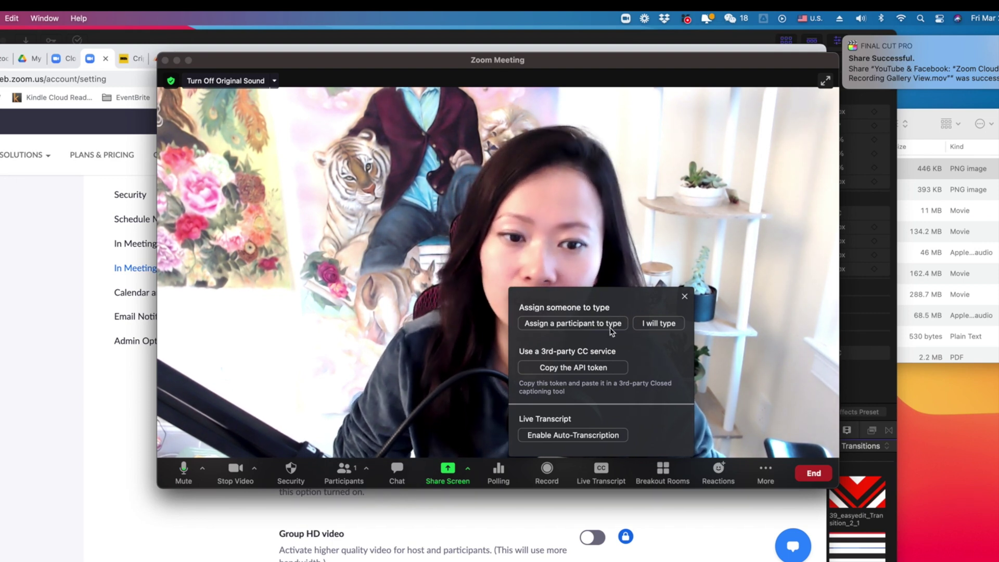
{"action": "left_click", "coordinate": [612, 332]}
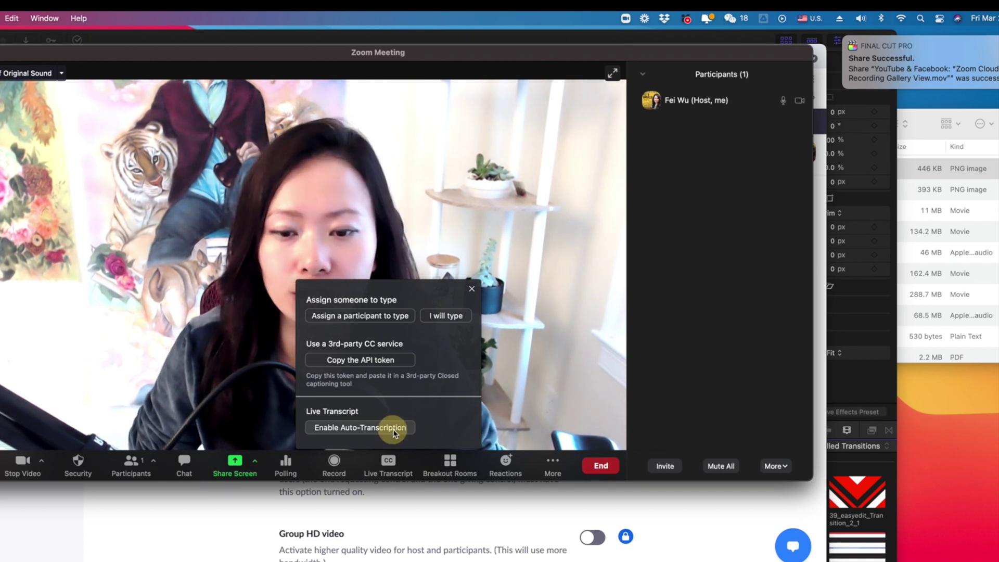
{"action": "left_click", "coordinate": [392, 430]}
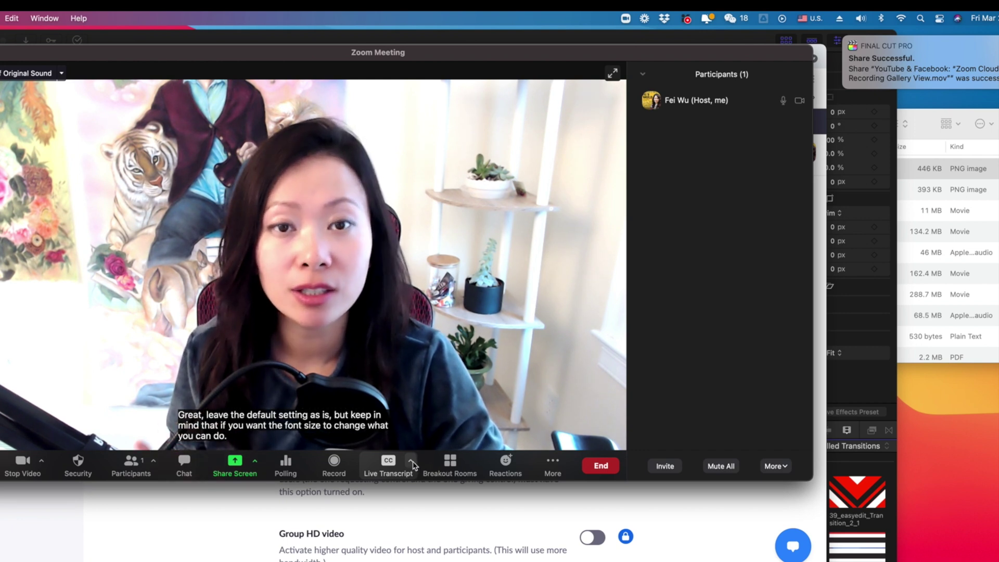
Set the closed captioning font size to 17 in the subtitle settings and close the settings window.
{"action": "left_click", "coordinate": [411, 462]}
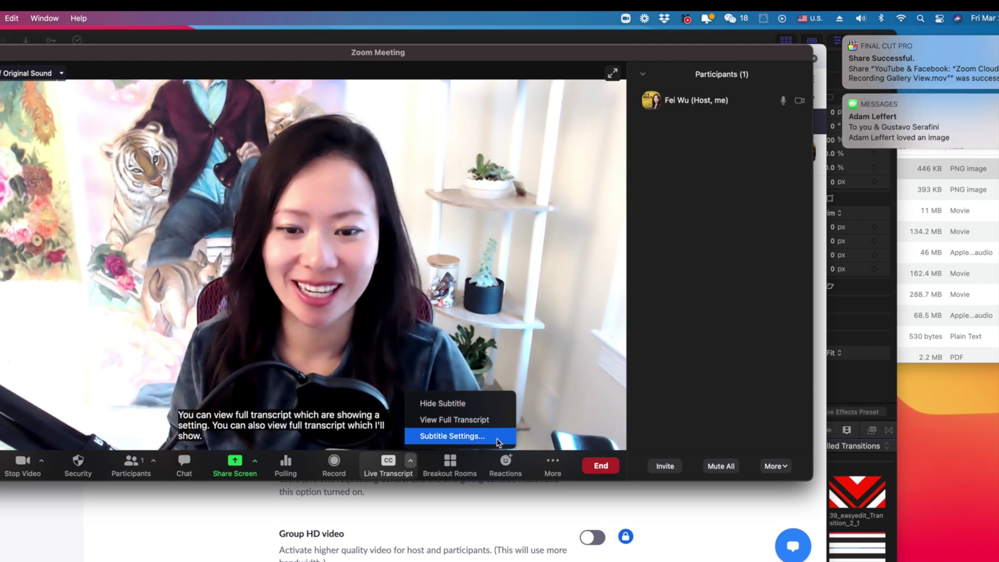
{"action": "left_click", "coordinate": [494, 438]}
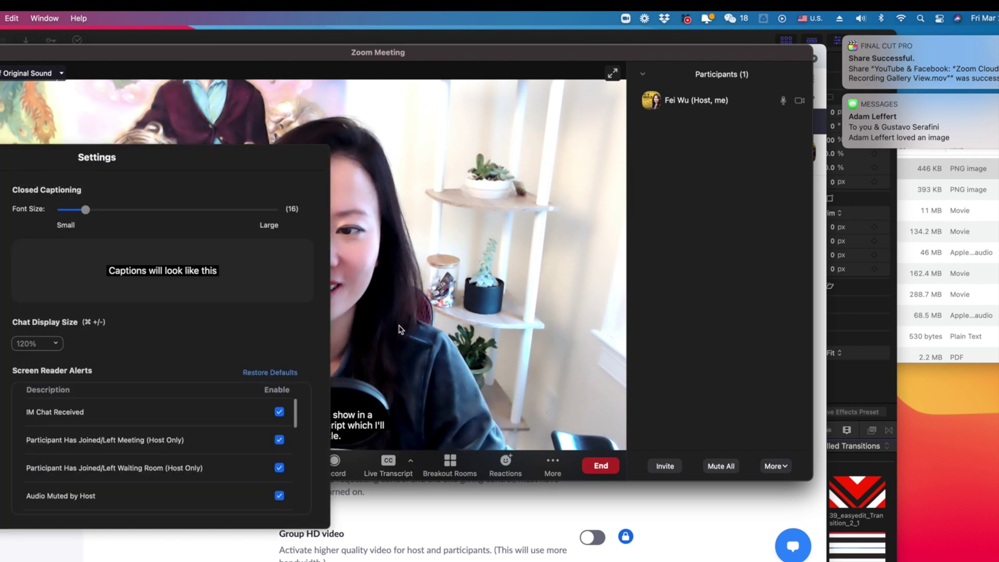
{"action": "left_click_drag", "start_coordinate": [208, 172], "coordinate": [780, 154]}
{"action": "mouse_move", "coordinate": [692, 191]}
{"action": "left_mouse_down"}
{"action": "mouse_move", "coordinate": [855, 194]}
{"action": "mouse_move", "coordinate": [707, 194]}
{"action": "left_mouse_up"}
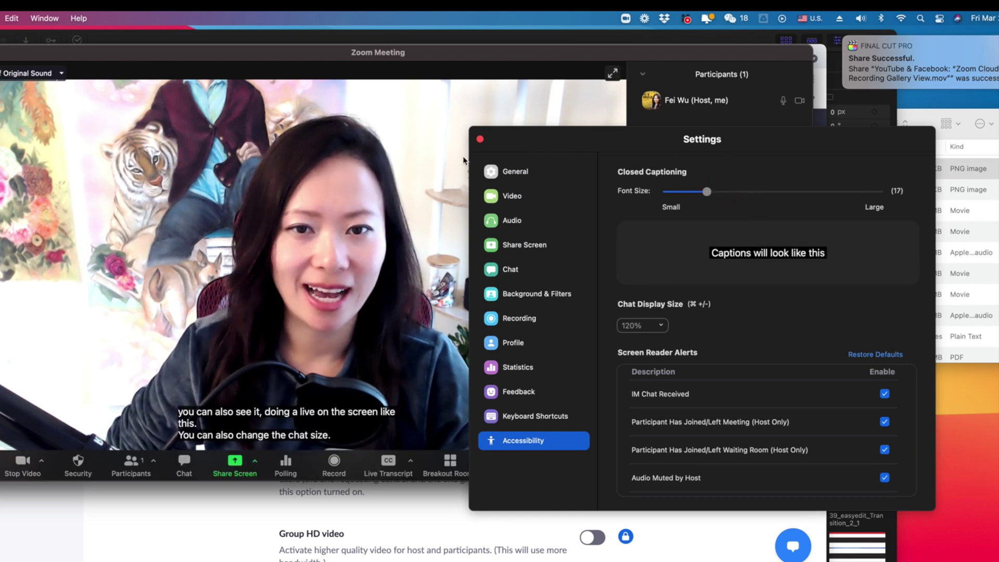
{"action": "left_click", "coordinate": [480, 140]}
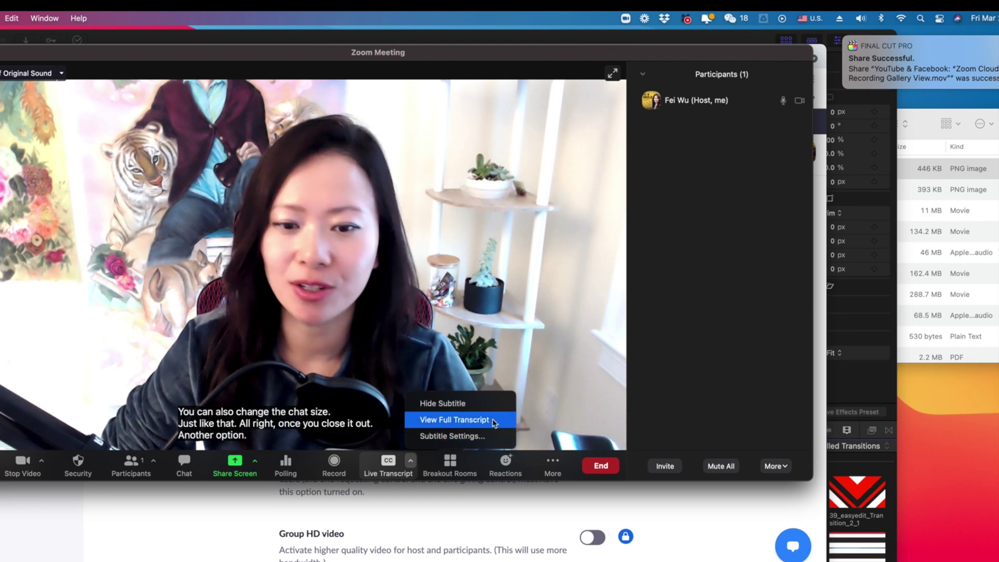
Show the meeting's full transcript beside the video and hide the on-screen subtitles.
{"action": "left_click", "coordinate": [493, 421]}
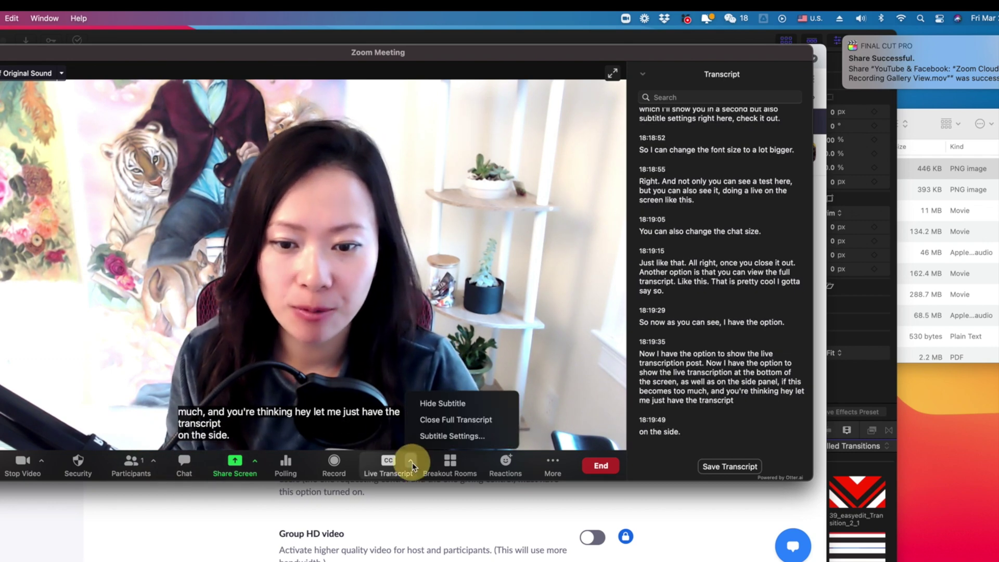
{"action": "left_click", "coordinate": [443, 404]}
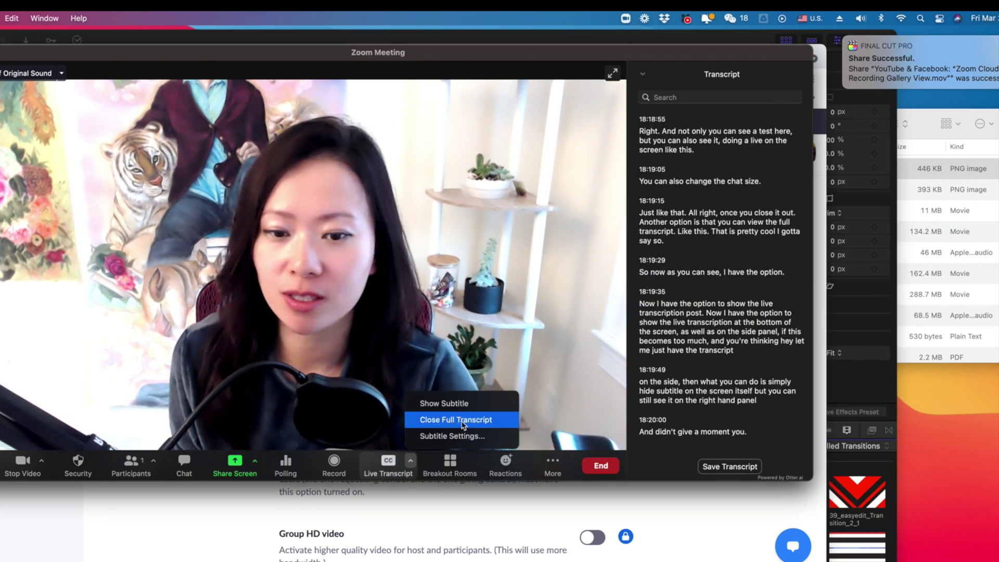
Close the full transcript and open it again.
{"action": "left_click", "coordinate": [464, 425]}
{"action": "left_click", "coordinate": [411, 461]}
{"action": "left_click", "coordinate": [465, 426]}
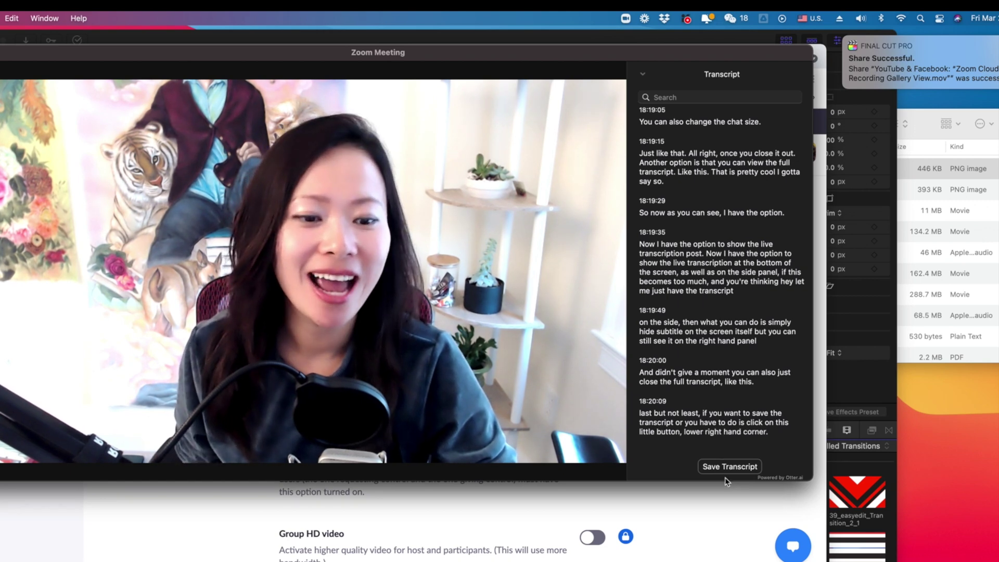
Save the meeting transcript and preview the saved file meeting_saved_closed_caption.txt in Finder.
{"action": "left_click", "coordinate": [733, 471]}
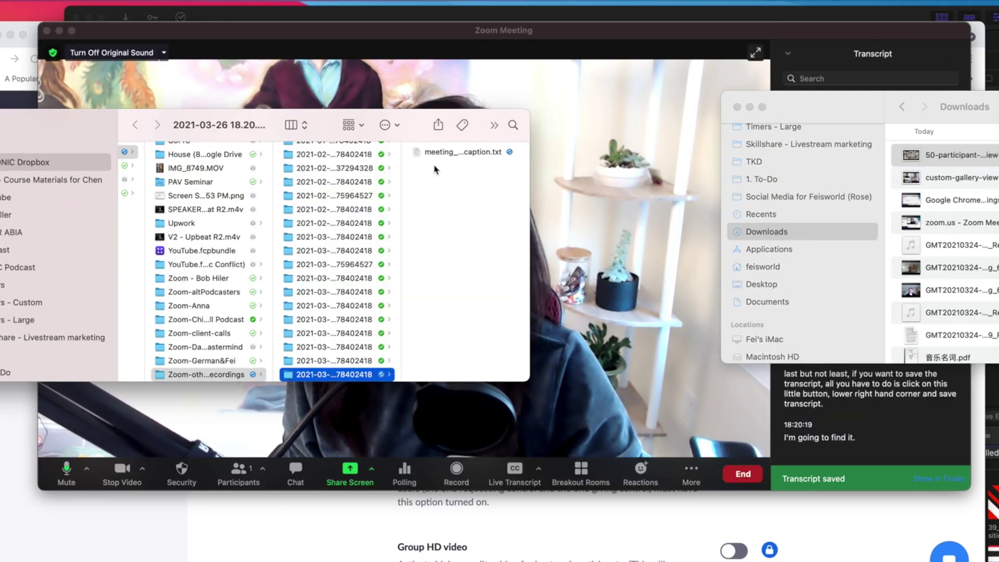
{"action": "left_click", "coordinate": [453, 152]}
{"action": "key", "text": "space"}
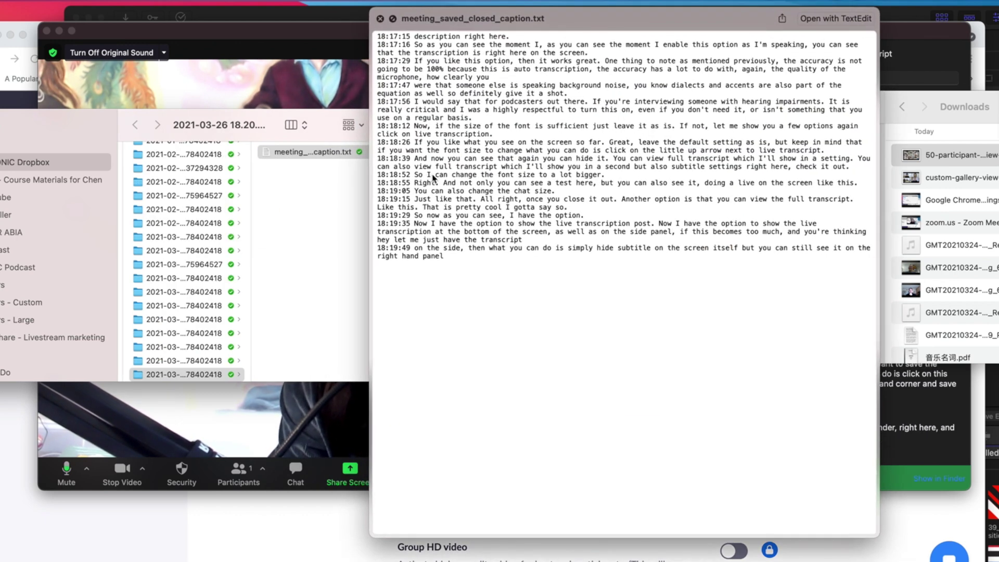
{"action": "key", "text": "space"}
{"action": "left_click", "coordinate": [499, 77]}
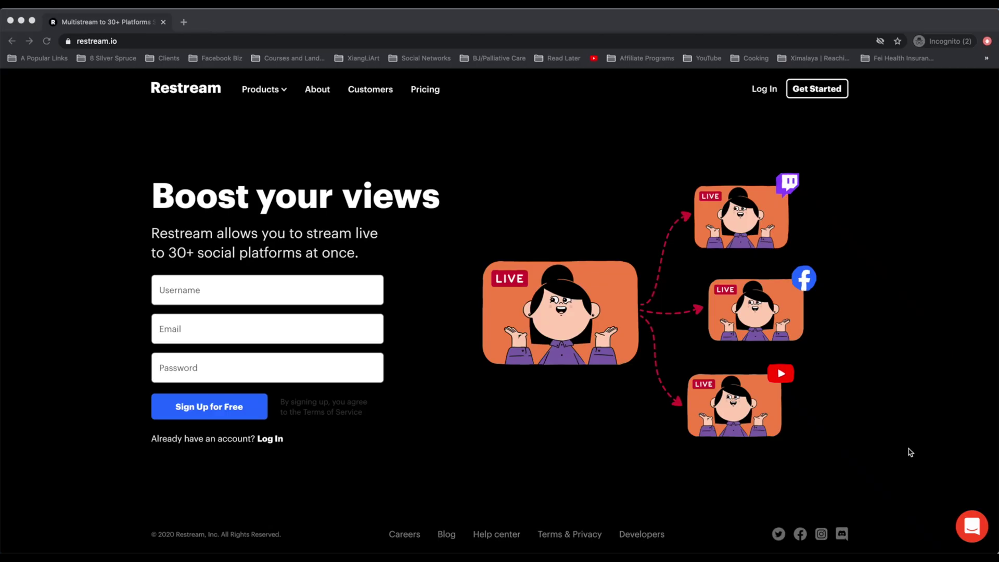
Look over the Multistreaming product page on the Restream website and the services available for adding a new channel.
{"action": "left_click", "coordinate": [832, 369]}
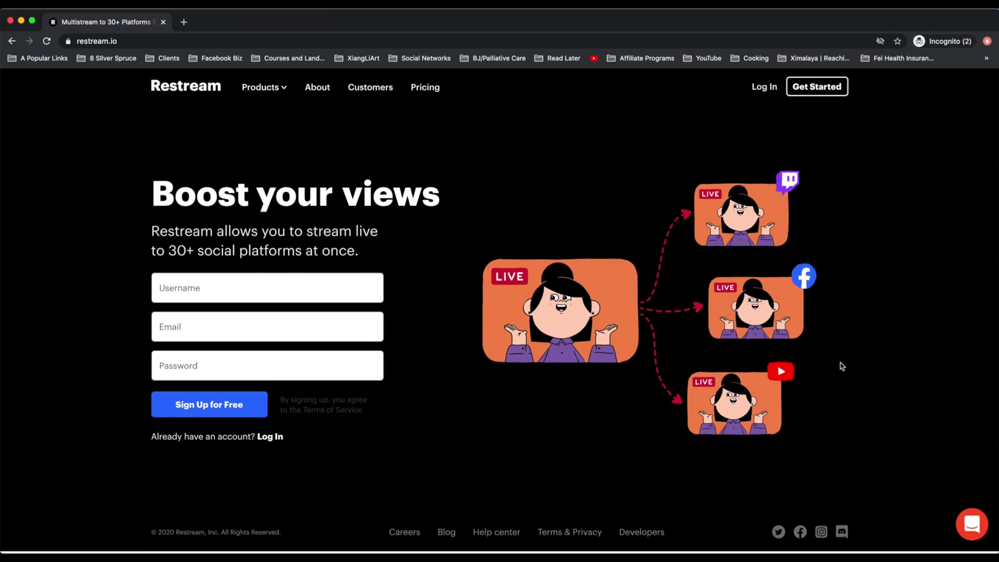
{"action": "mouse_move", "coordinate": [266, 91]}
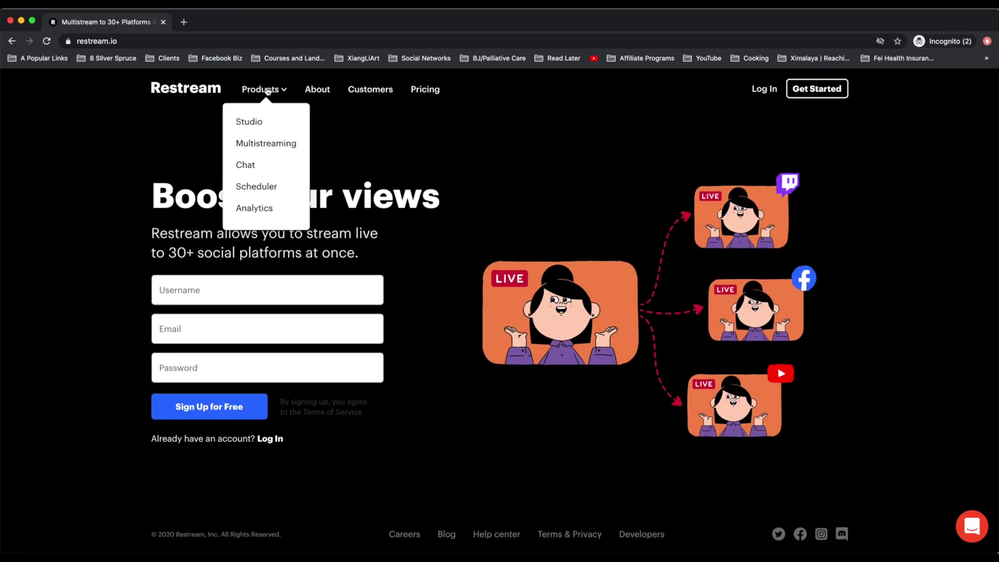
{"action": "left_click", "coordinate": [267, 142]}
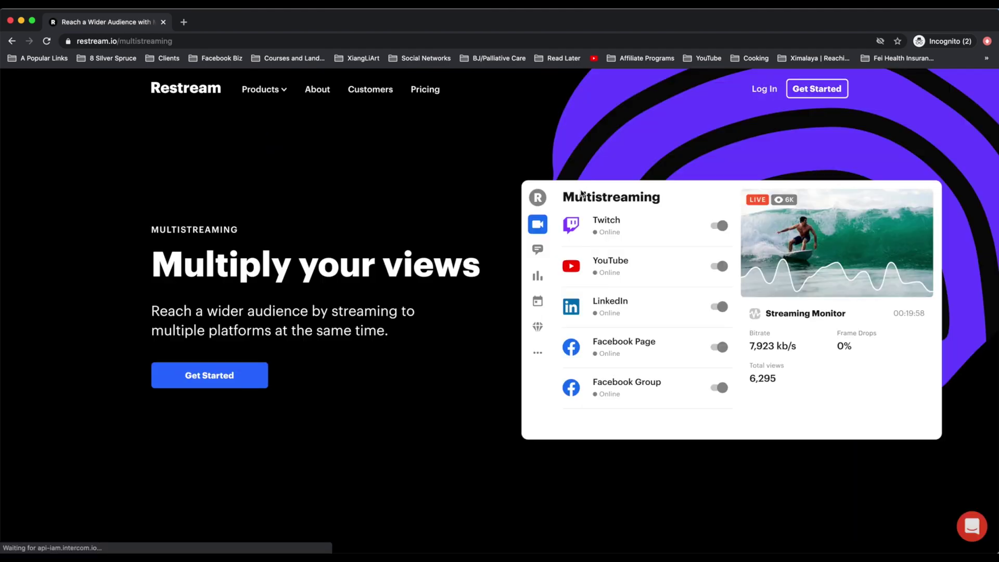
{"action": "scroll", "coordinate": [908, 365], "scroll_direction": "down", "scroll_amount": 20}
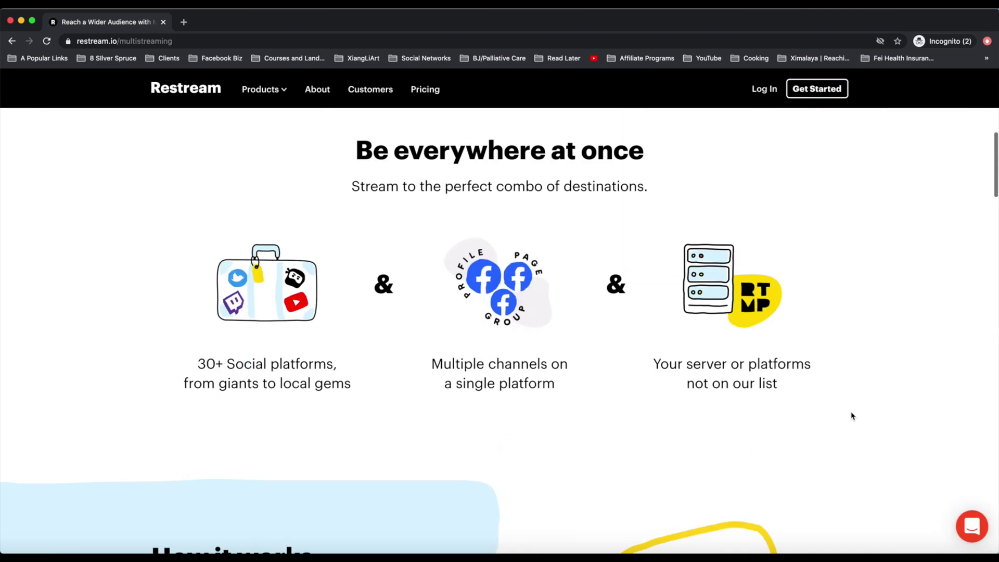
{"action": "scroll", "coordinate": [925, 445], "scroll_direction": "down", "scroll_amount": 5}
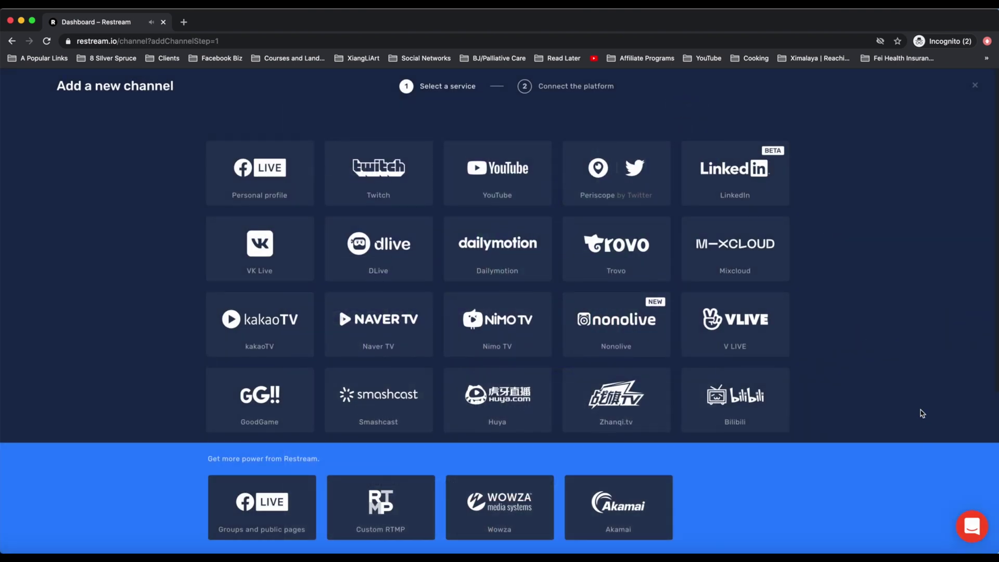
{"action": "scroll", "coordinate": [917, 406], "scroll_direction": "down", "scroll_amount": 3}
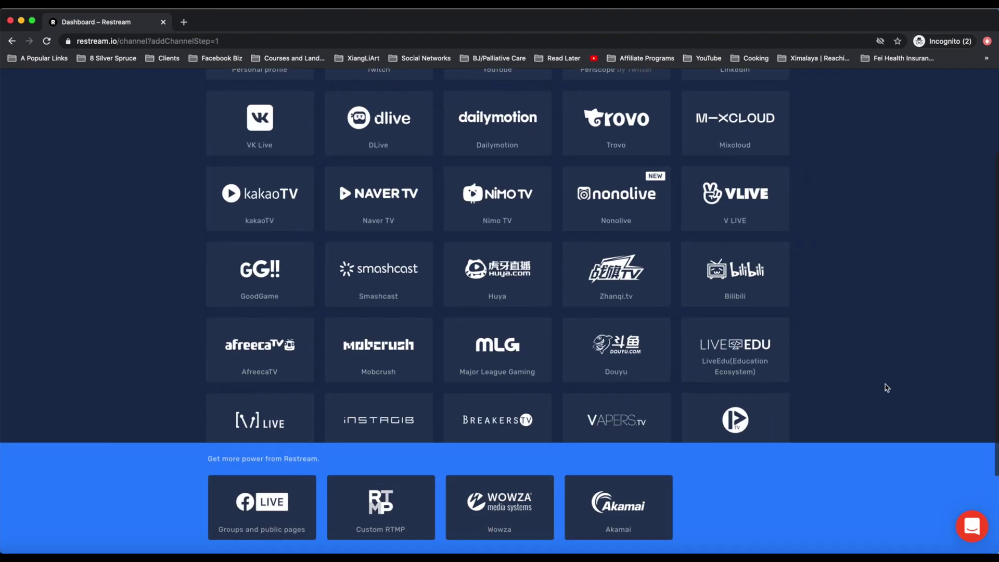